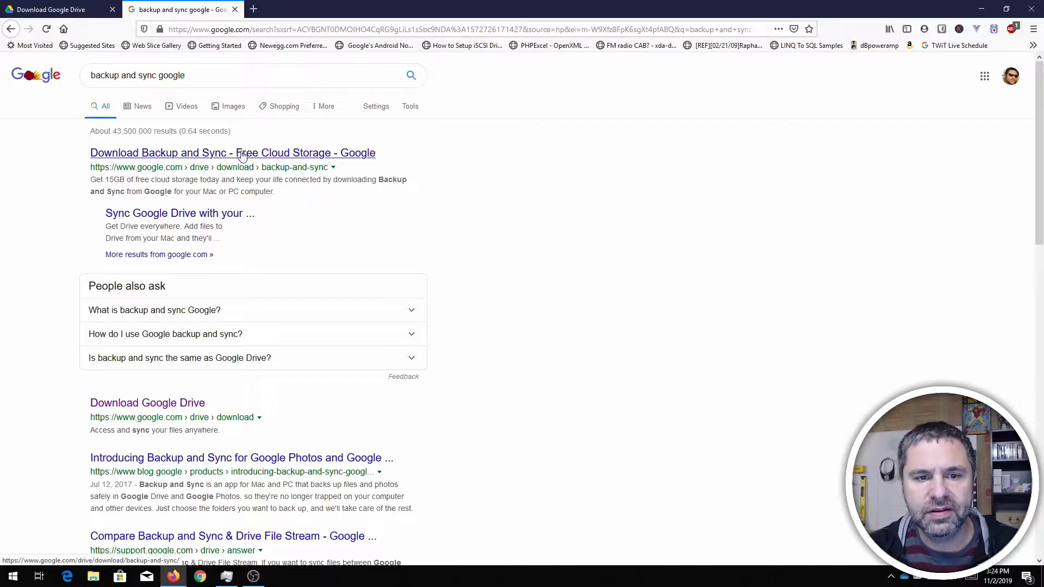
# Step: Download the Windows installer installbackupandsync.exe from the Google Drive download page, accepting the terms
pyautogui.click(243, 155)
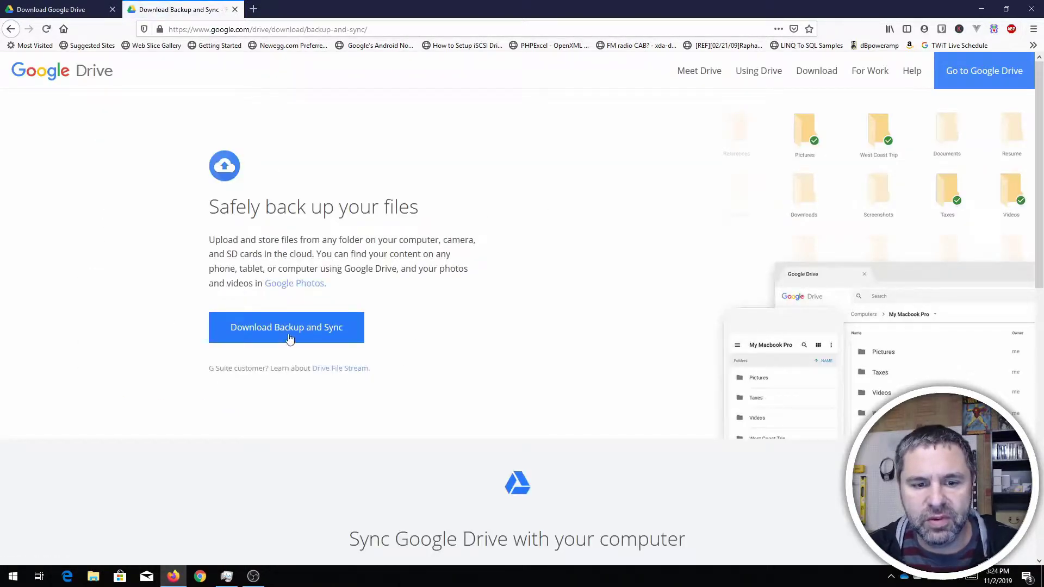
pyautogui.click(310, 328)
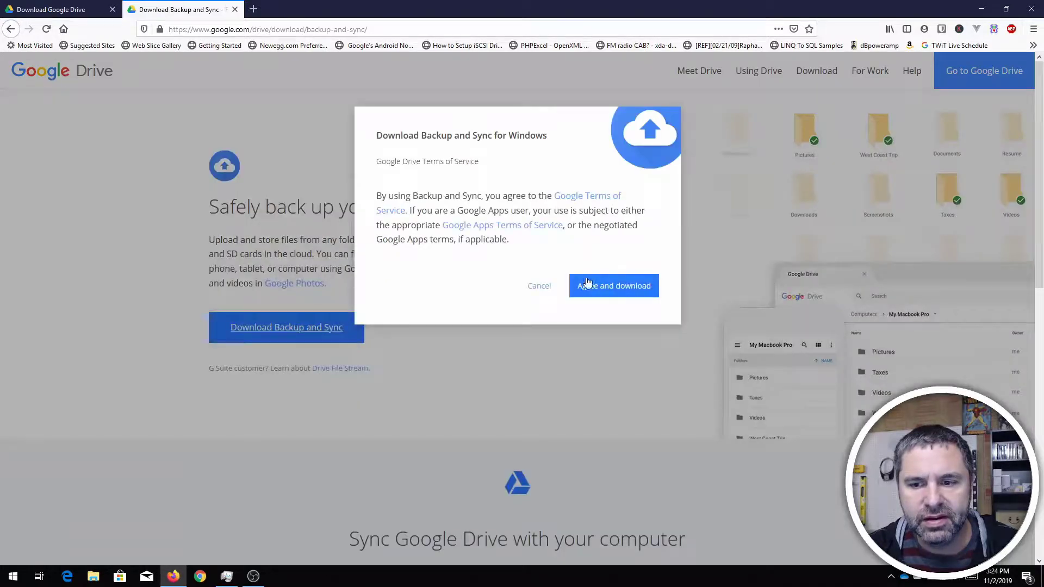
pyautogui.click(618, 284)
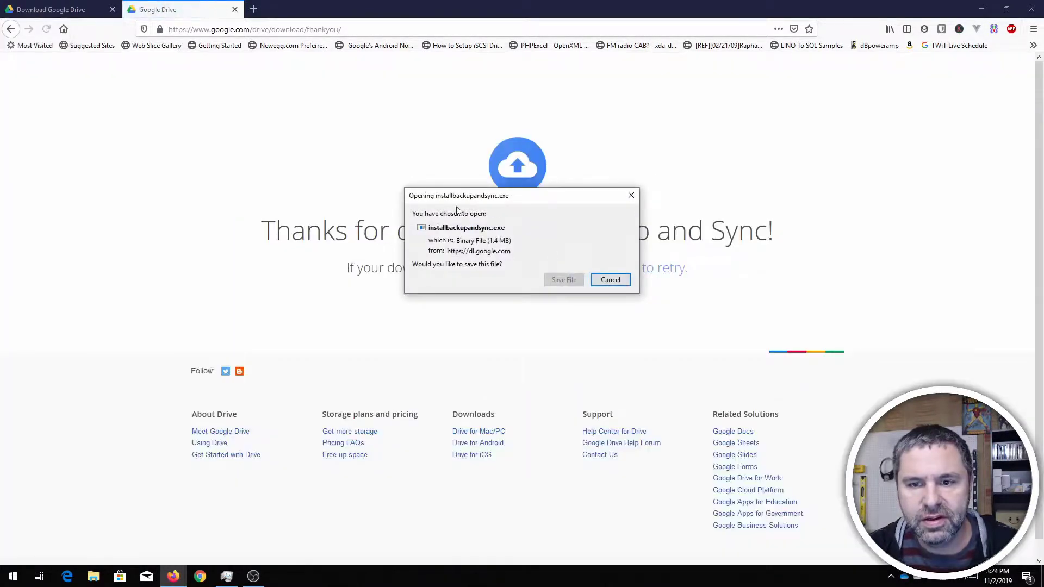
pyautogui.click(565, 281)
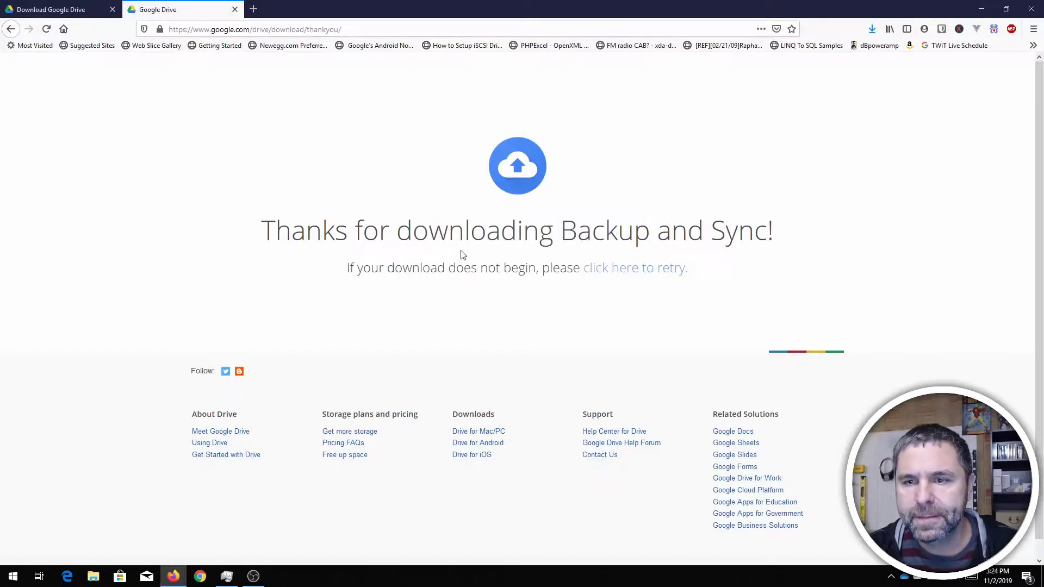
pyautogui.click(869, 28)
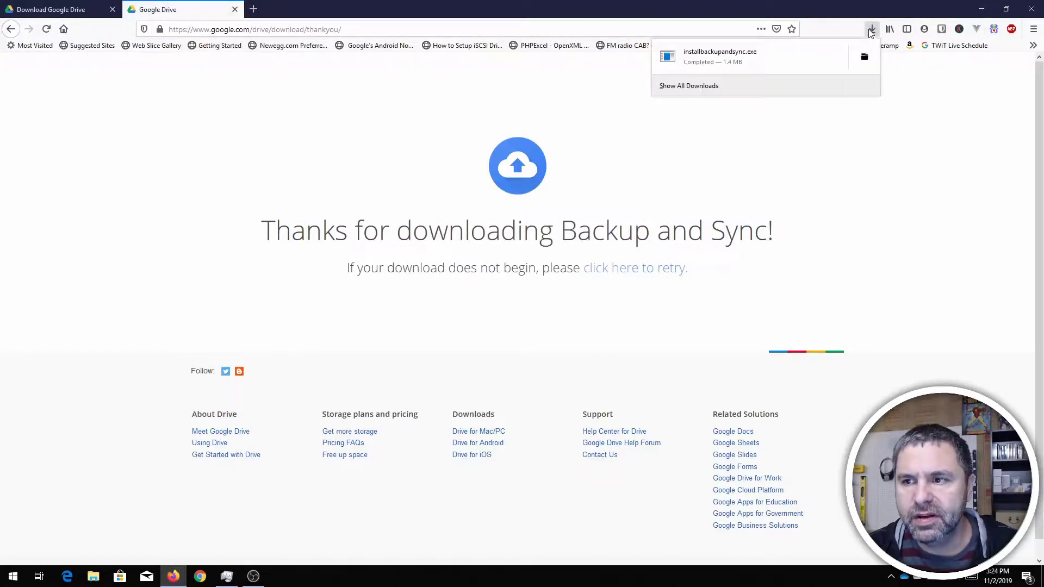
# Step: Run installbackupandsync.exe to completion, close the installer and minimize Firefox
pyautogui.click(715, 63)
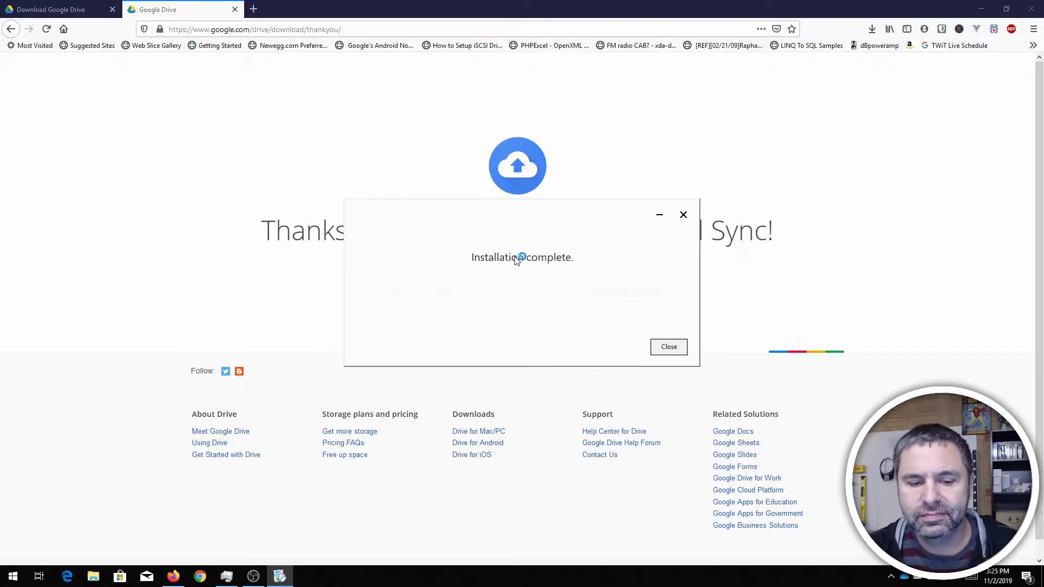
pyautogui.click(670, 348)
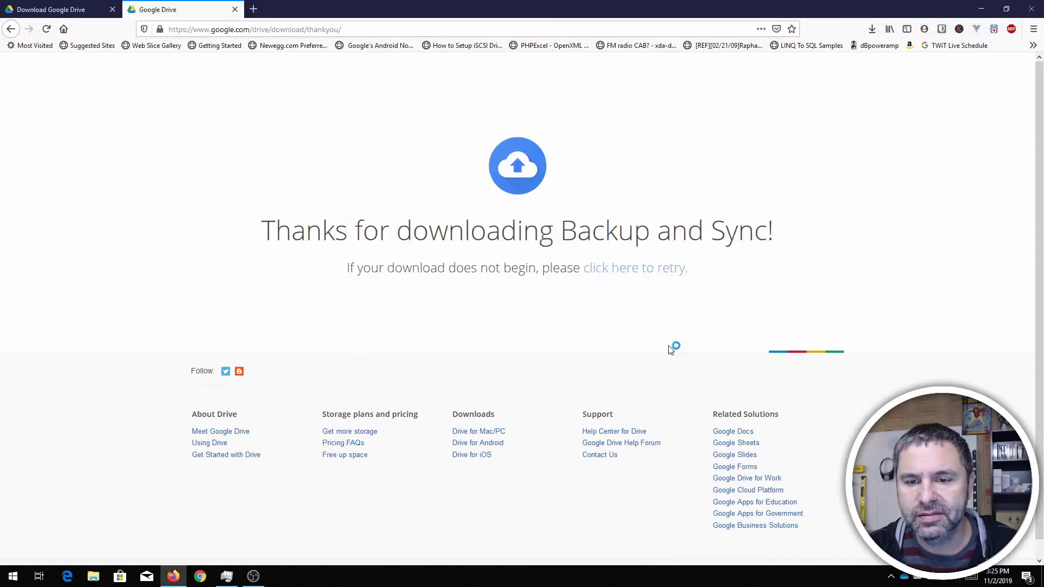
pyautogui.click(981, 9)
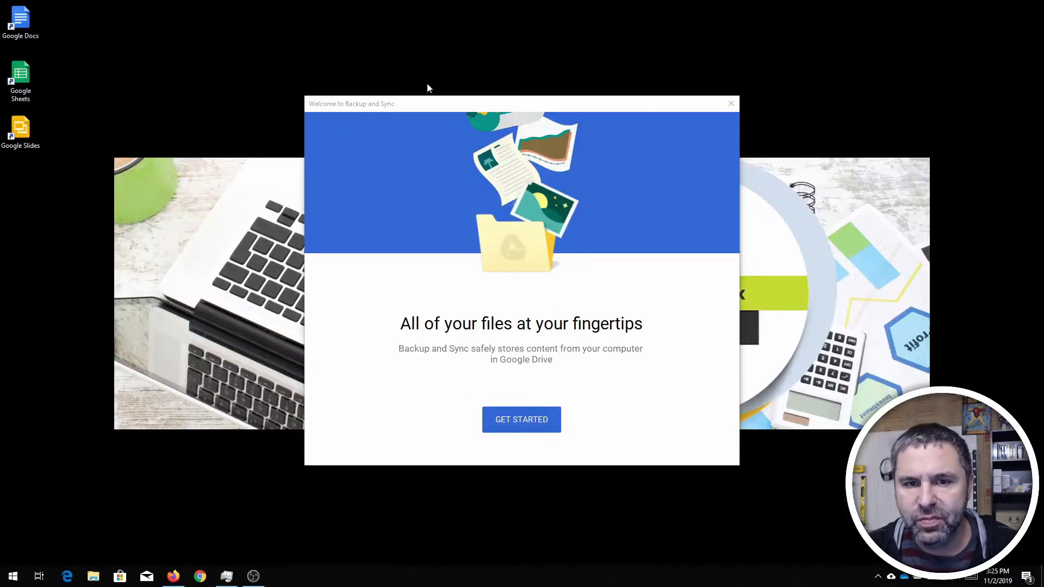
# Step: Start setup and sign in with the Google account's e-mail address and password
pyautogui.click(524, 427)
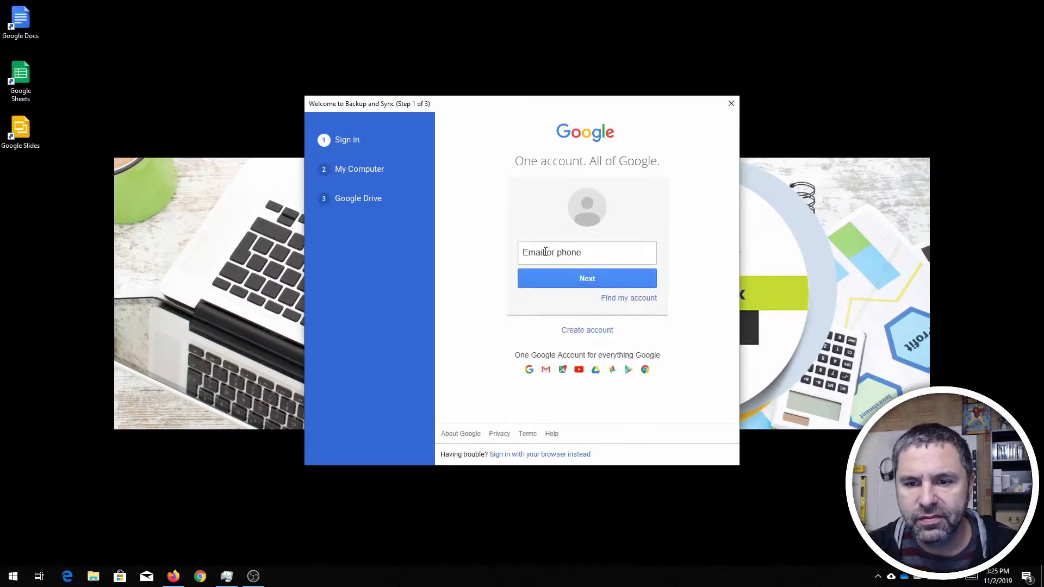
pyautogui.click(545, 252)
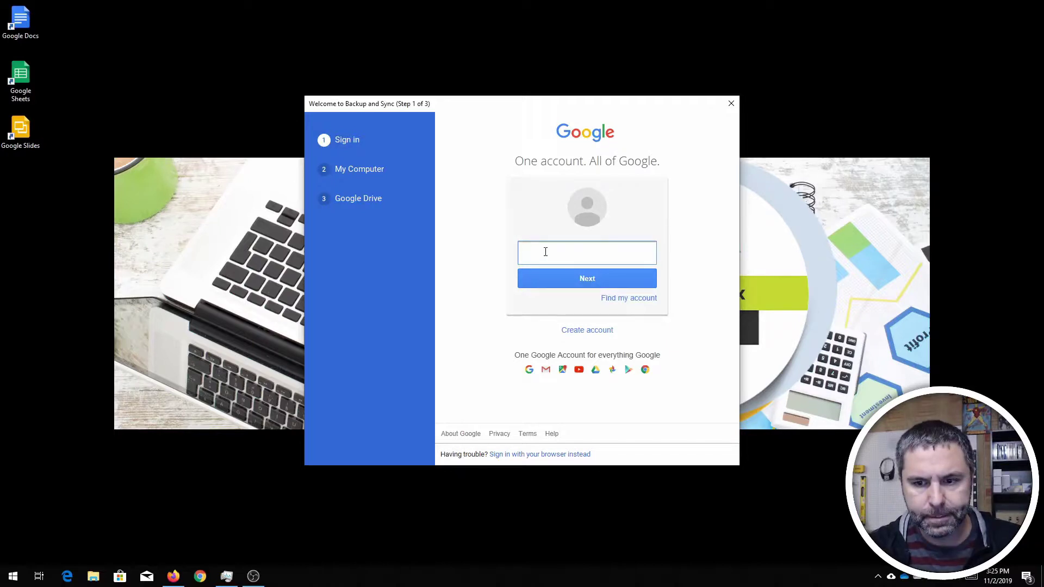
pyautogui.write('e')
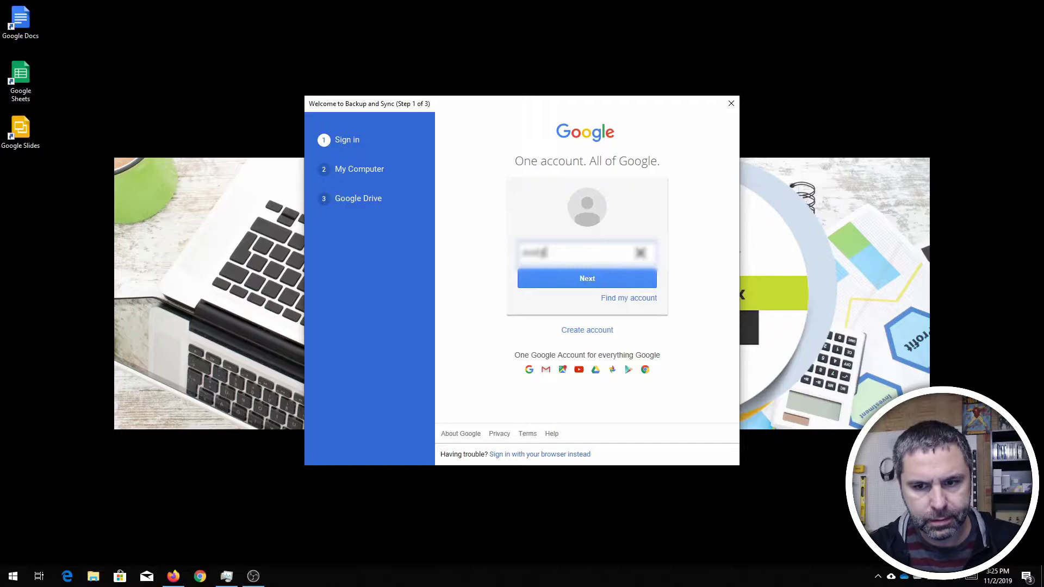
pyautogui.write('?????????')
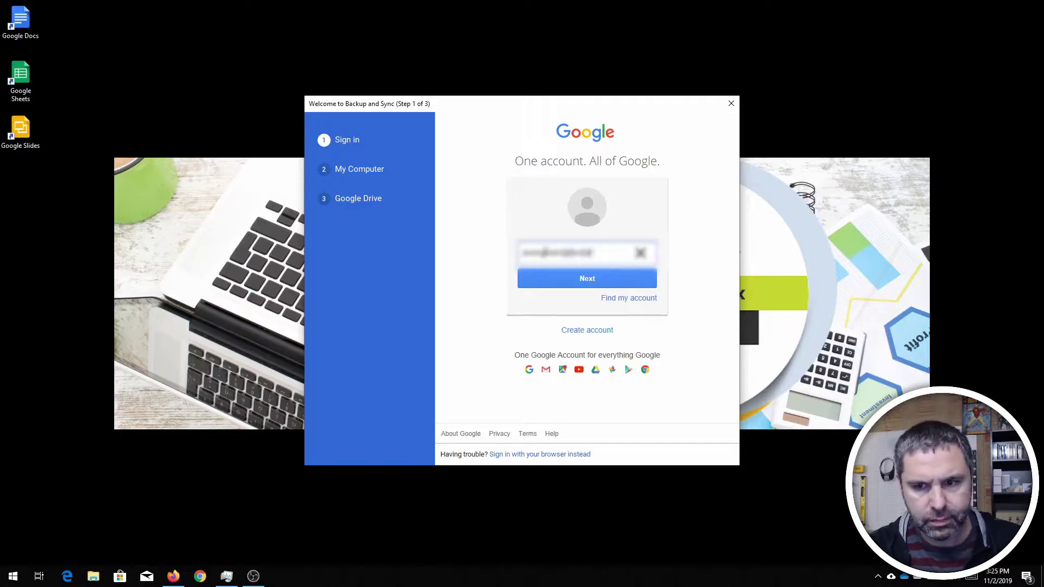
pyautogui.press('Return')
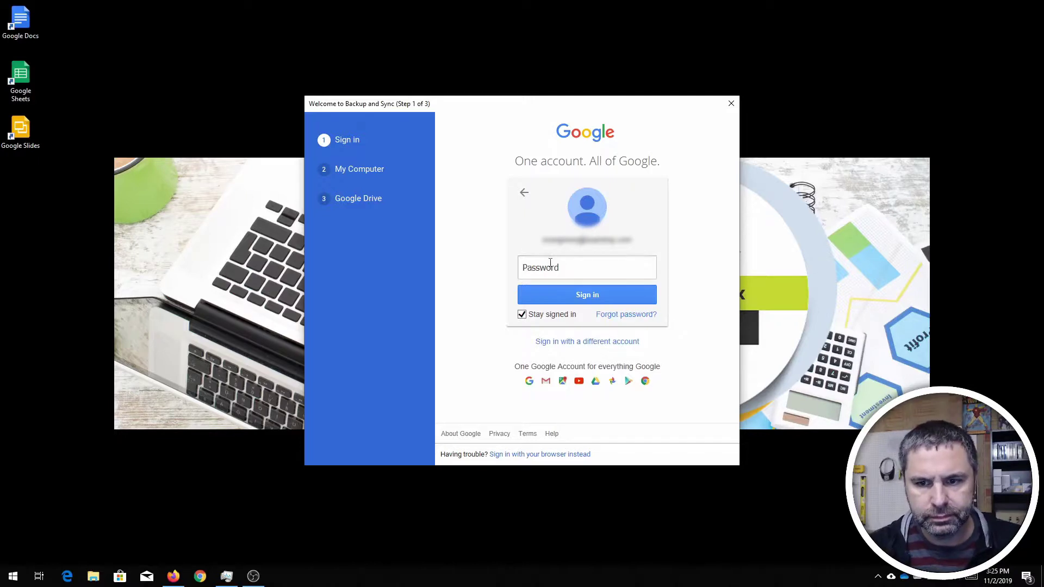
pyautogui.click(551, 262)
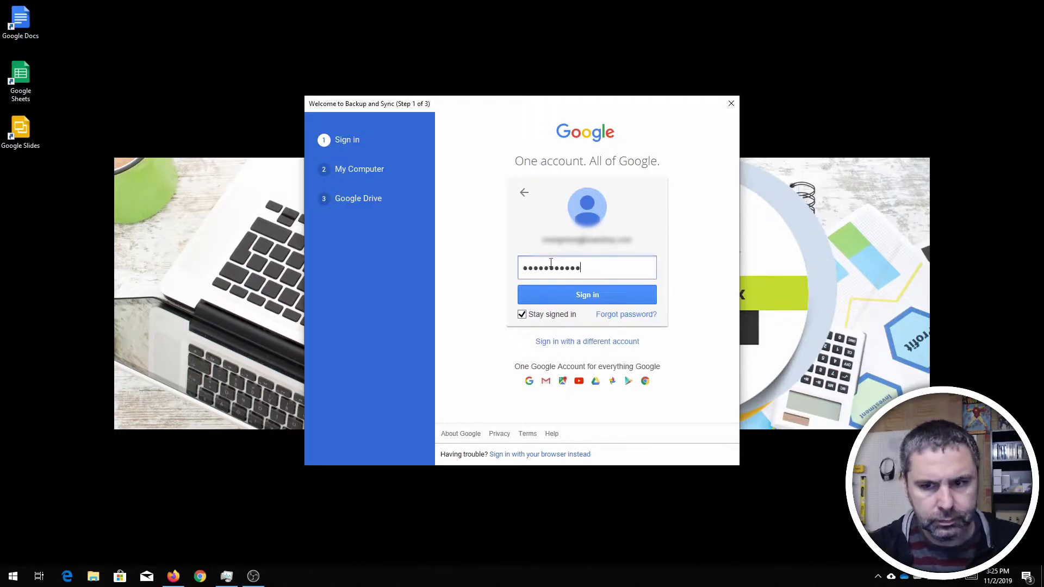
pyautogui.click(583, 301)
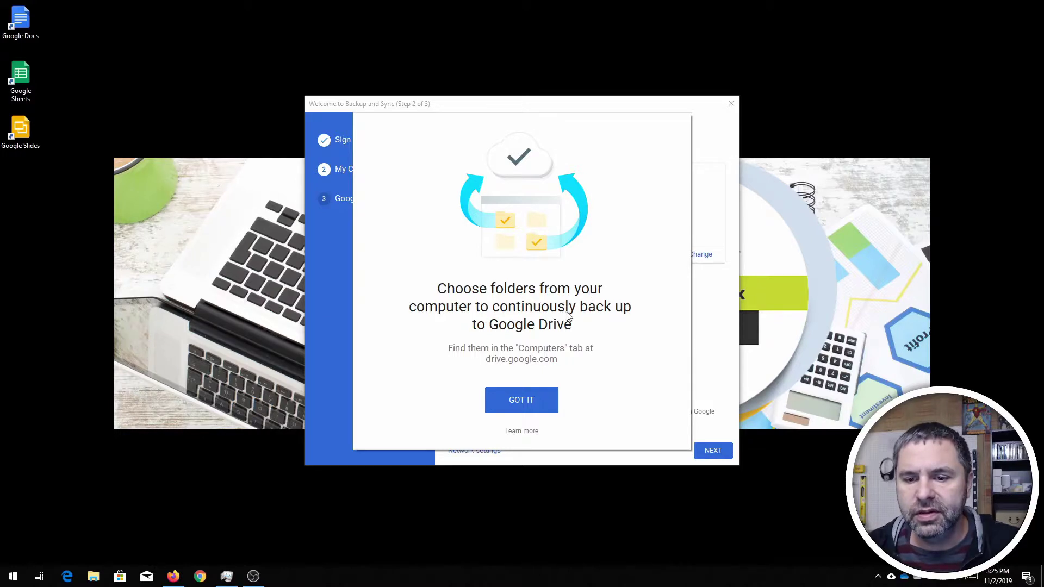
pyautogui.click(531, 404)
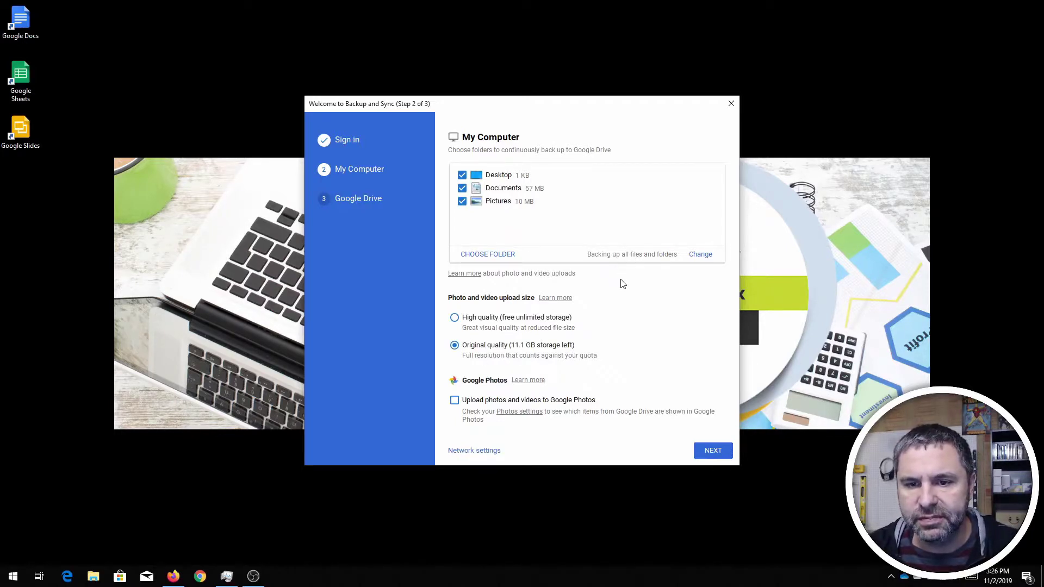
pyautogui.click(462, 202)
pyautogui.click(462, 188)
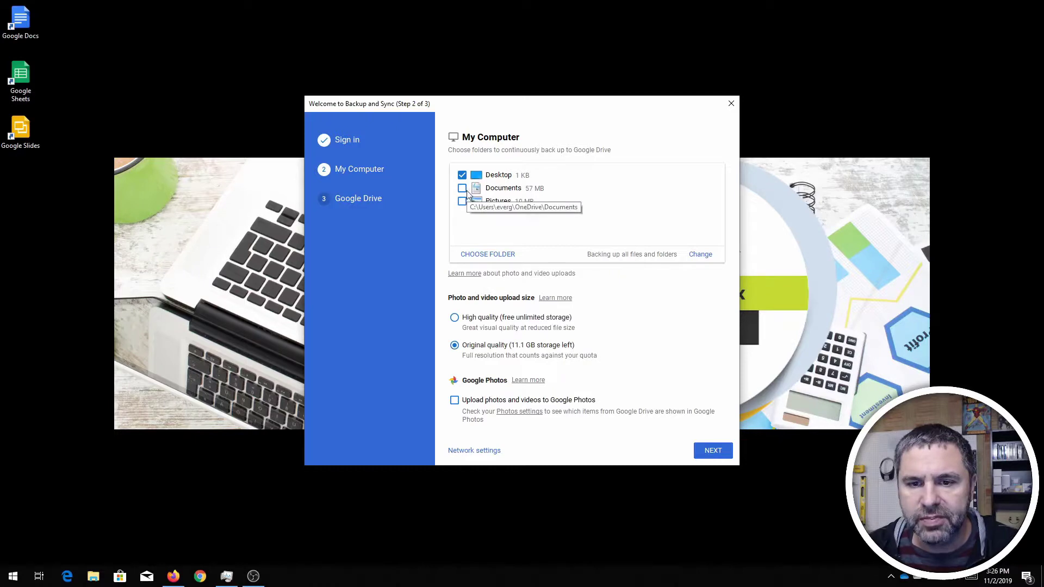
pyautogui.click(462, 175)
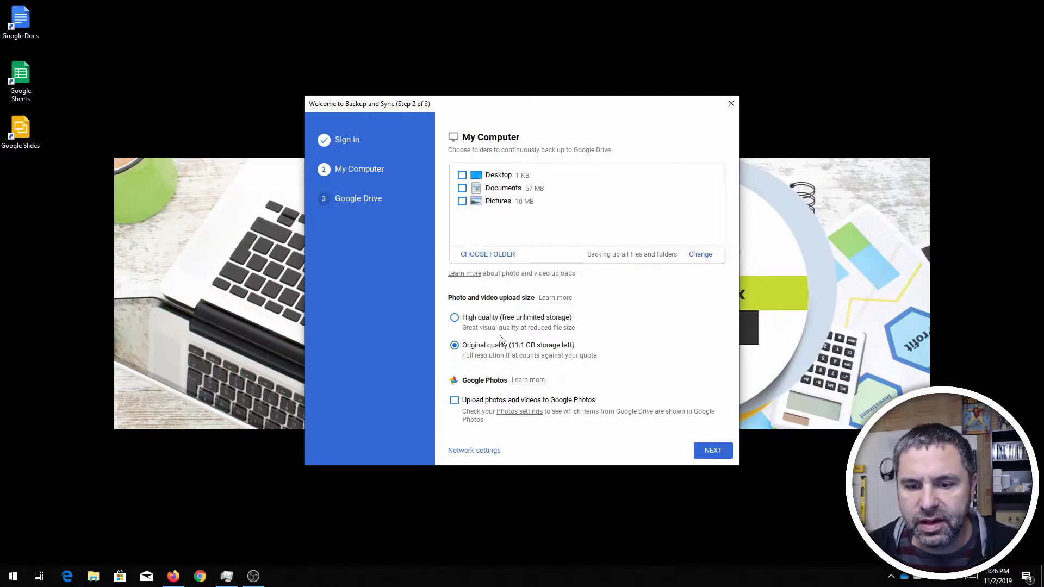
# Step: Choose the 3dPrint folder on Local Disk (E:) as a folder to back up
pyautogui.click(492, 257)
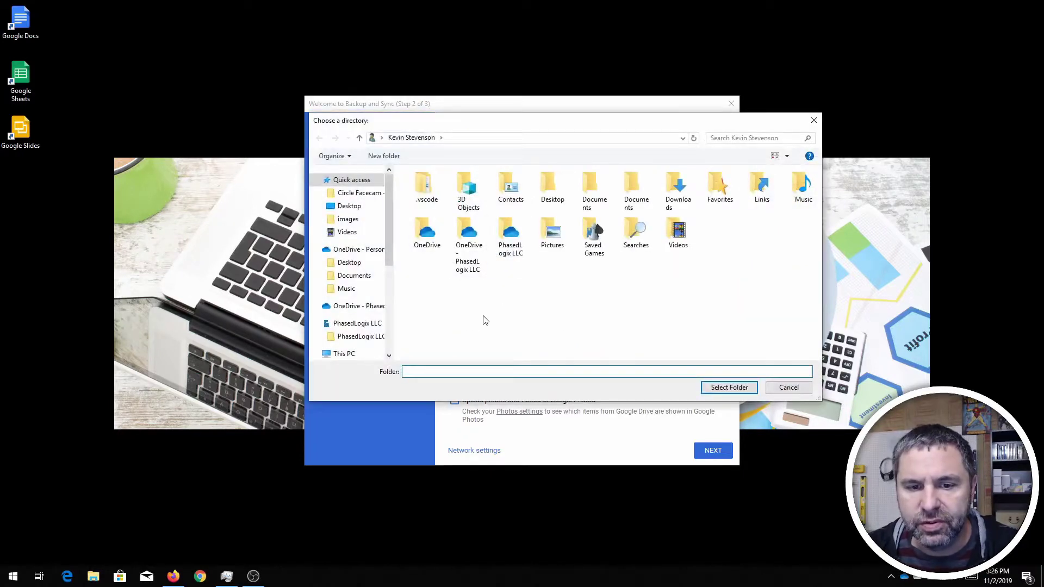
pyautogui.moveTo(387, 243); pyautogui.dragTo(397, 321)
pyautogui.click(358, 307)
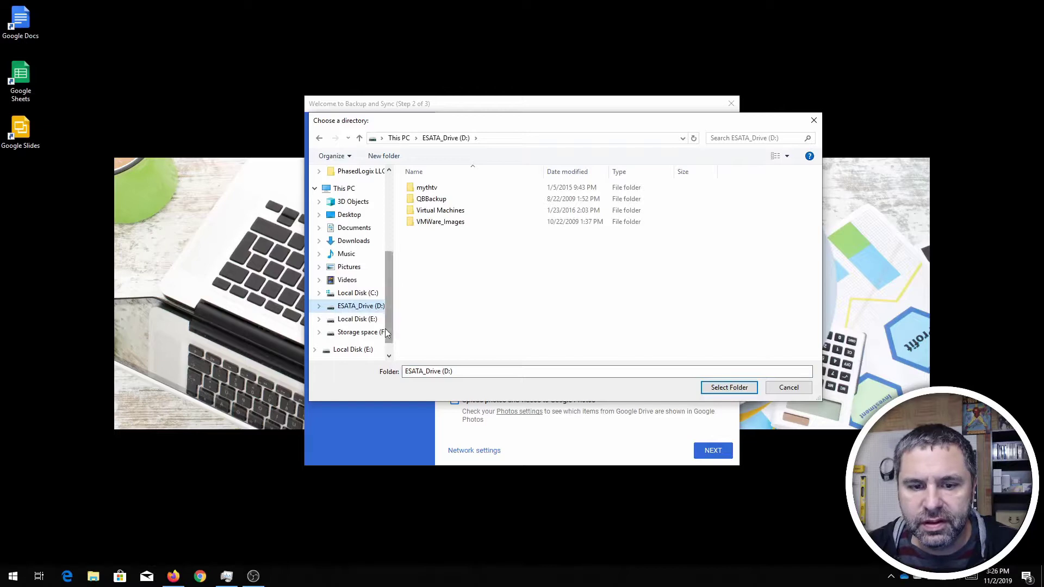
pyautogui.click(355, 319)
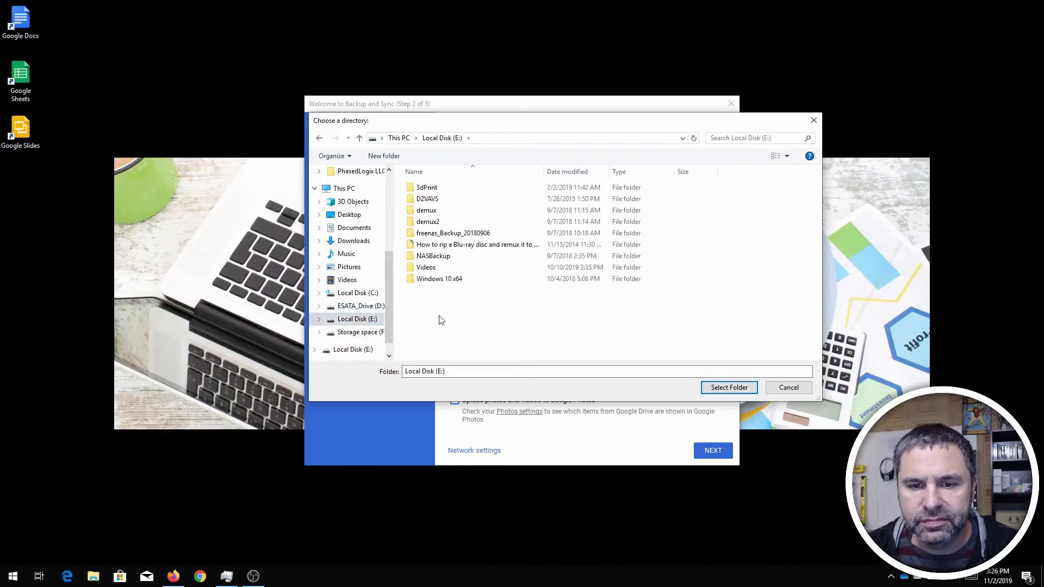
pyautogui.doubleClick(427, 189)
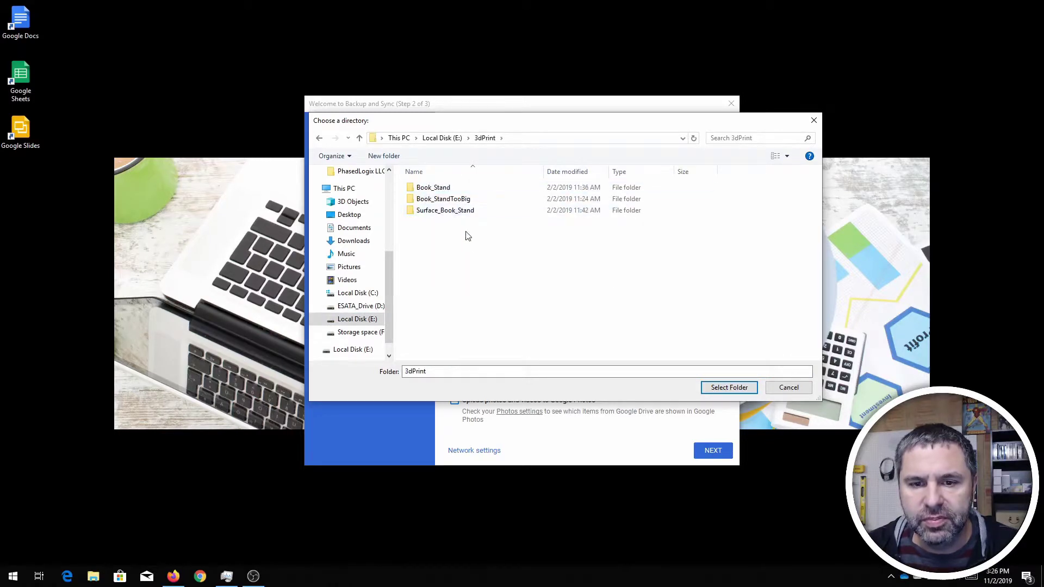
pyautogui.click(442, 139)
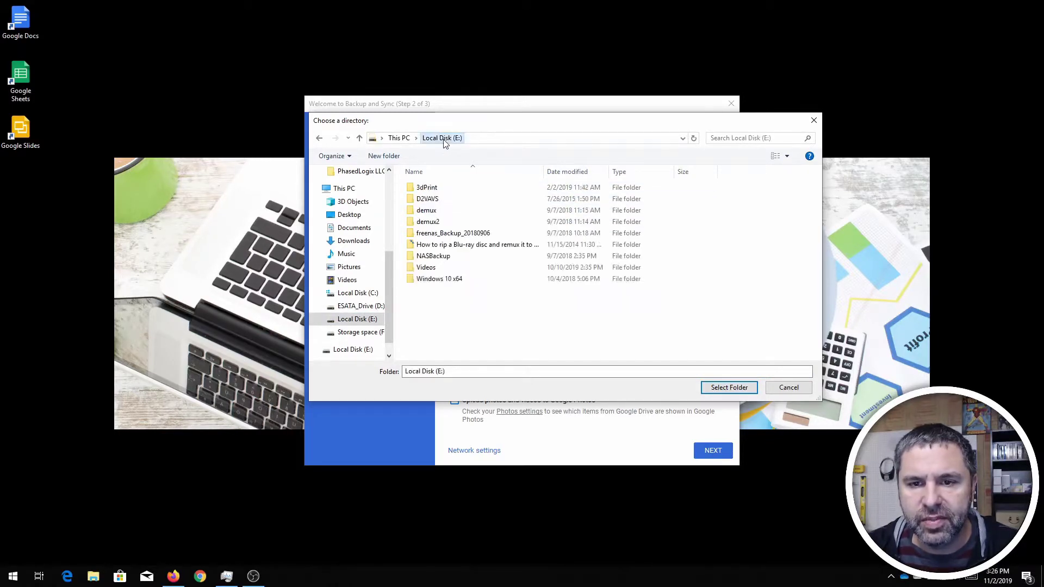
pyautogui.click(424, 189)
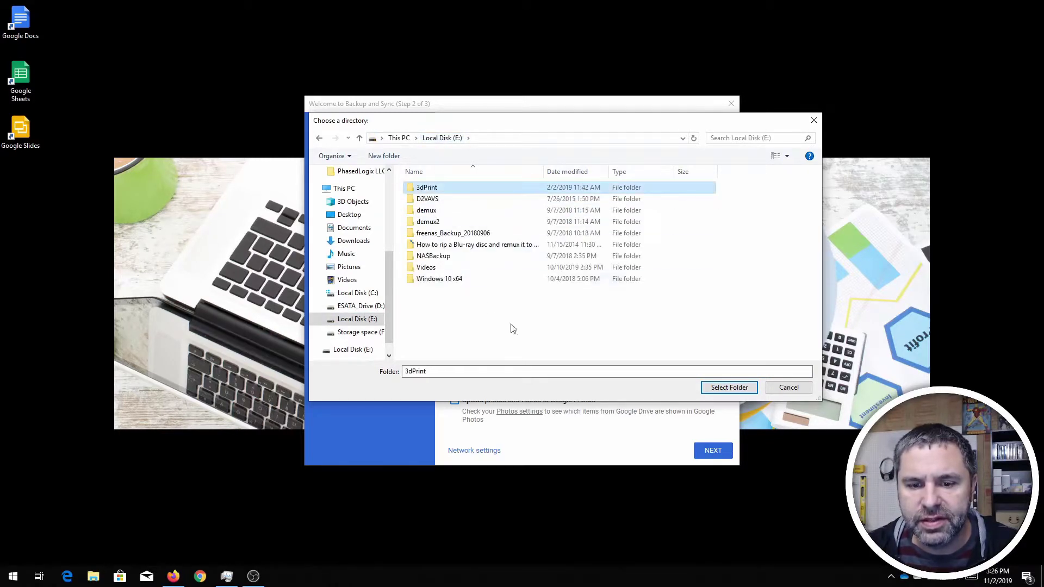
pyautogui.click(726, 388)
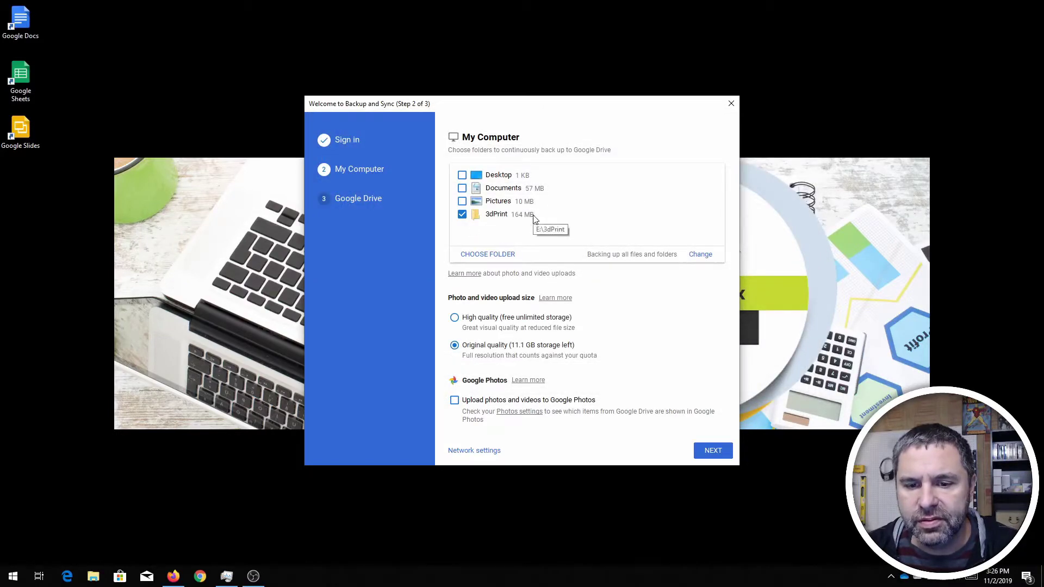
# Step: Keep 'Sync everything in My Drive', dismiss the sync tip, and start the backup
pyautogui.click(707, 453)
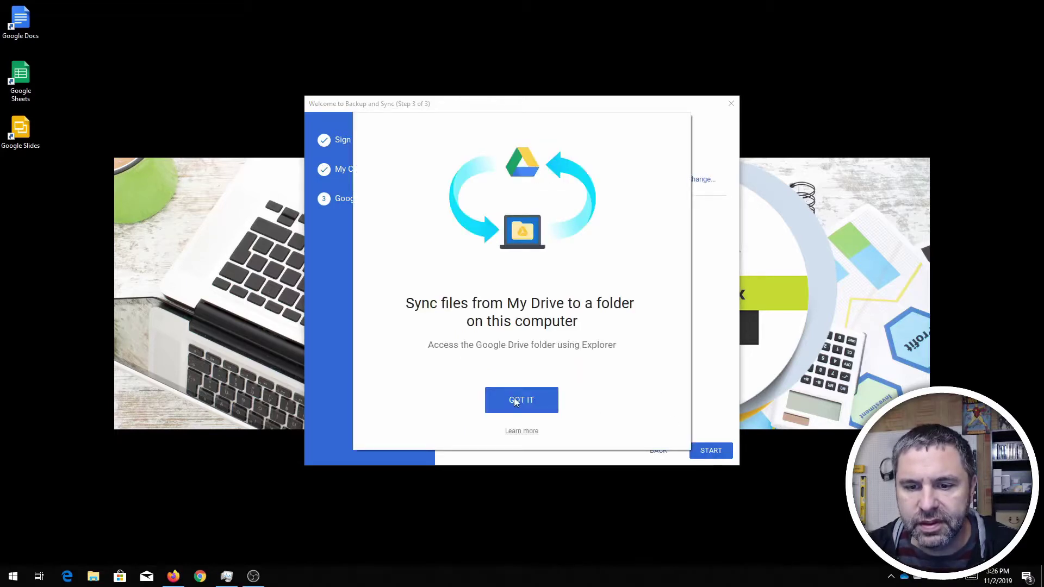
pyautogui.click(520, 402)
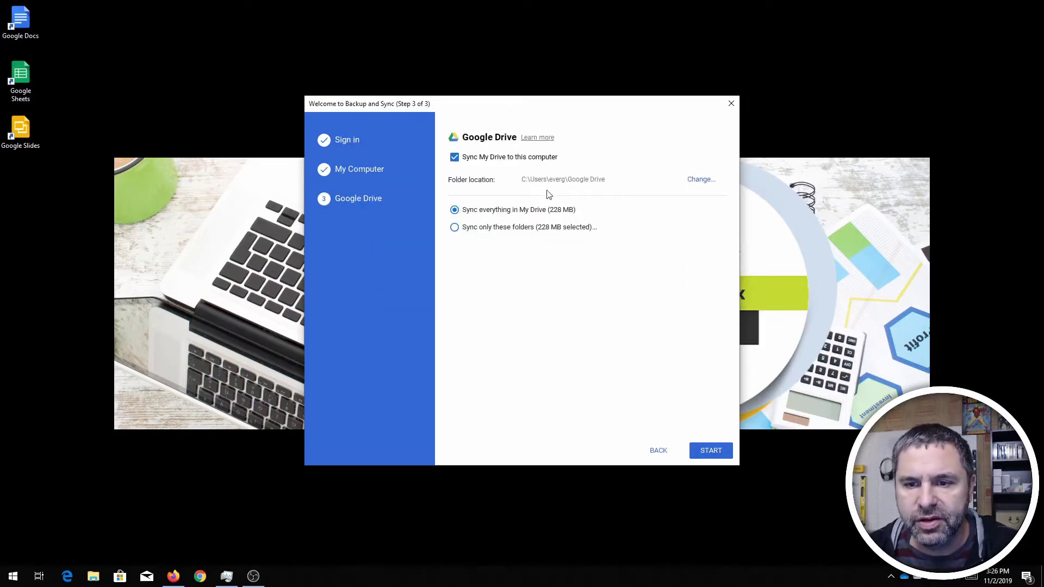
pyautogui.click(710, 451)
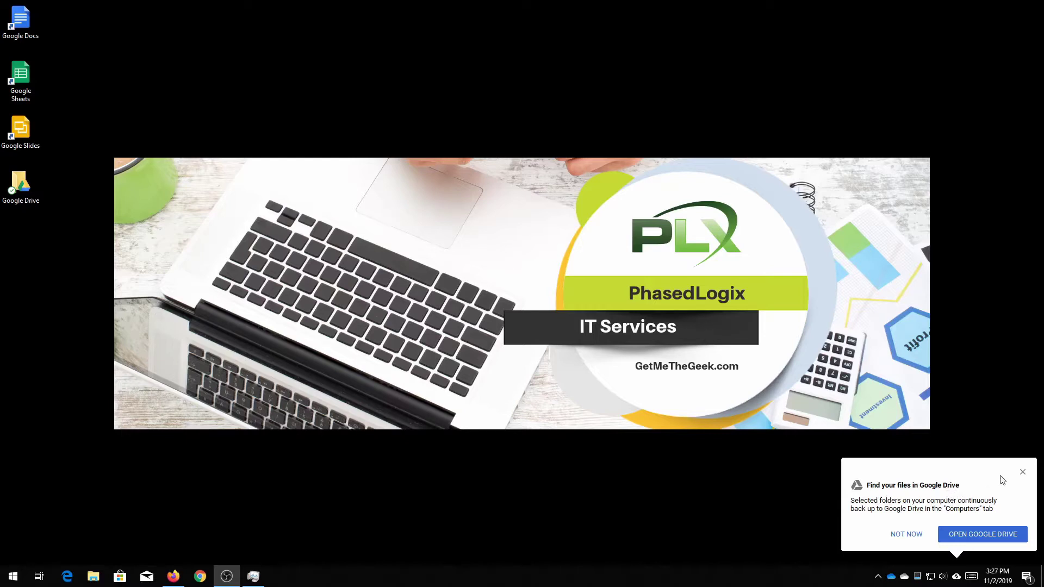
# Step: Dismiss the notification, check upload progress from the tray icon, then launch Google Drive in the browser
pyautogui.click(1023, 473)
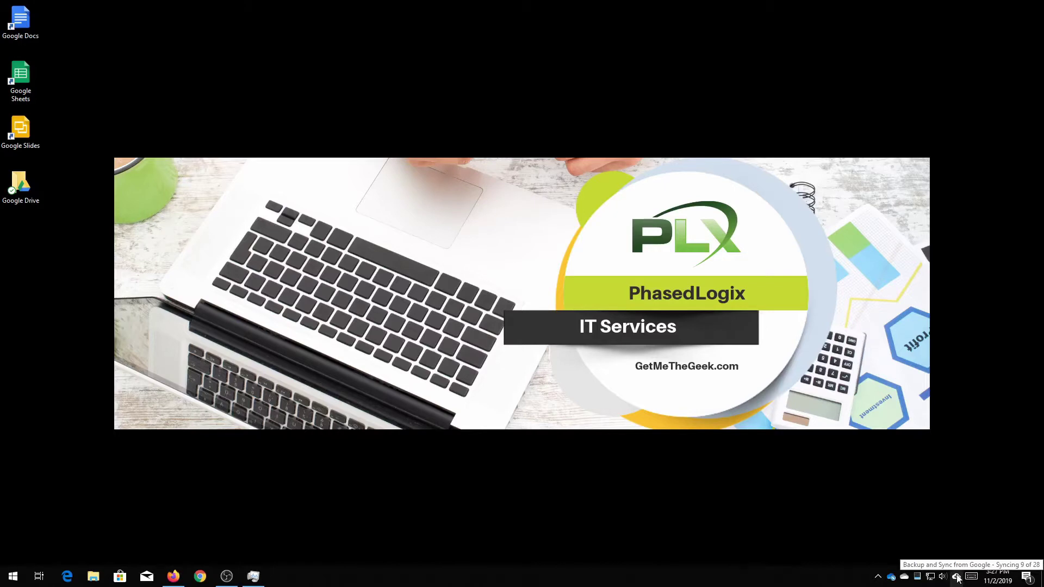
pyautogui.click(957, 578)
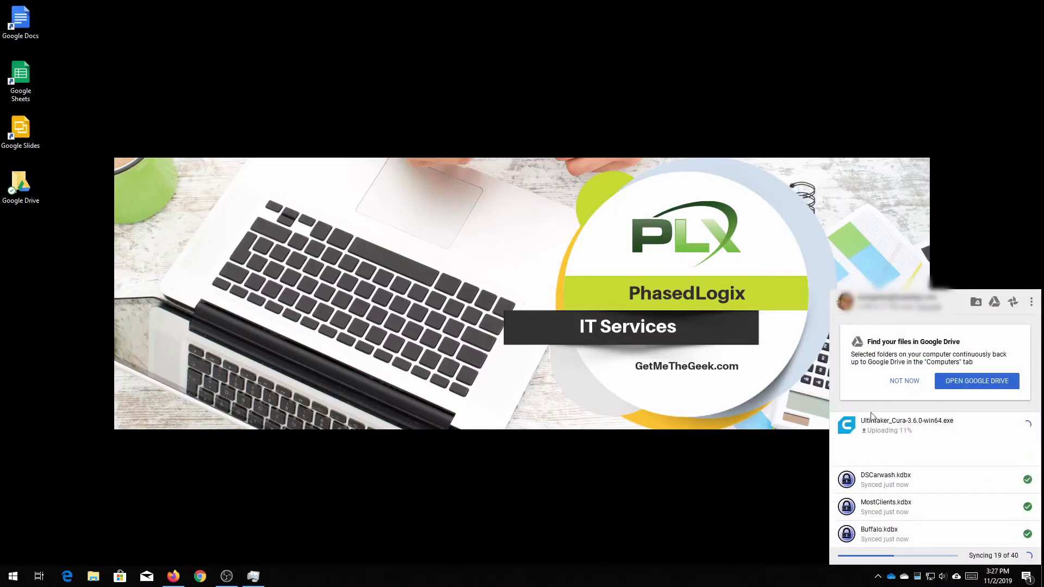
pyautogui.click(971, 384)
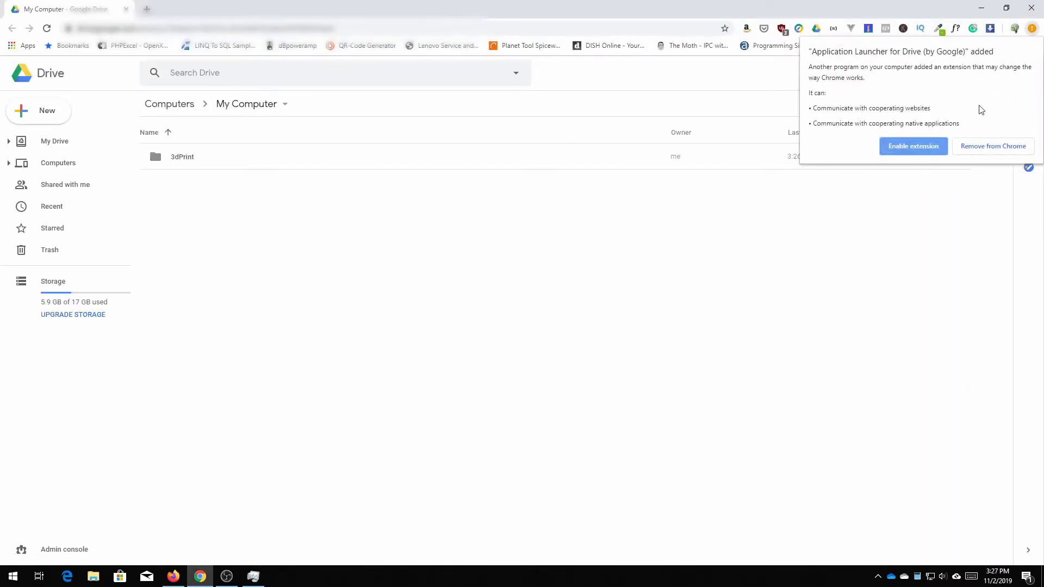
# Step: Go to Computers › My Computer › 3dPrint in Google Drive, showing Book_Stand.zip and Surface_Book_Stand.zip
pyautogui.click(869, 207)
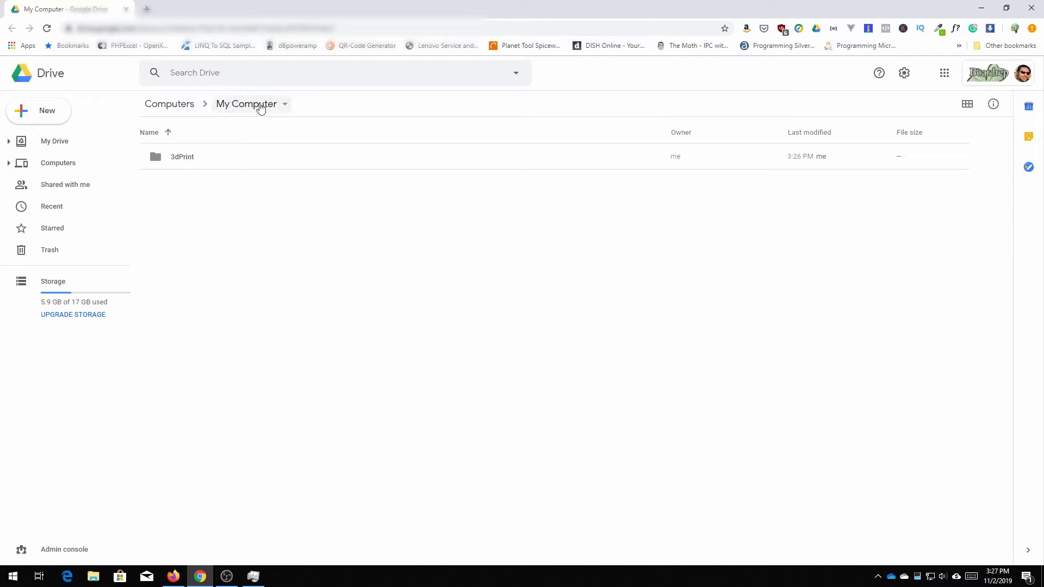
pyautogui.click(39, 166)
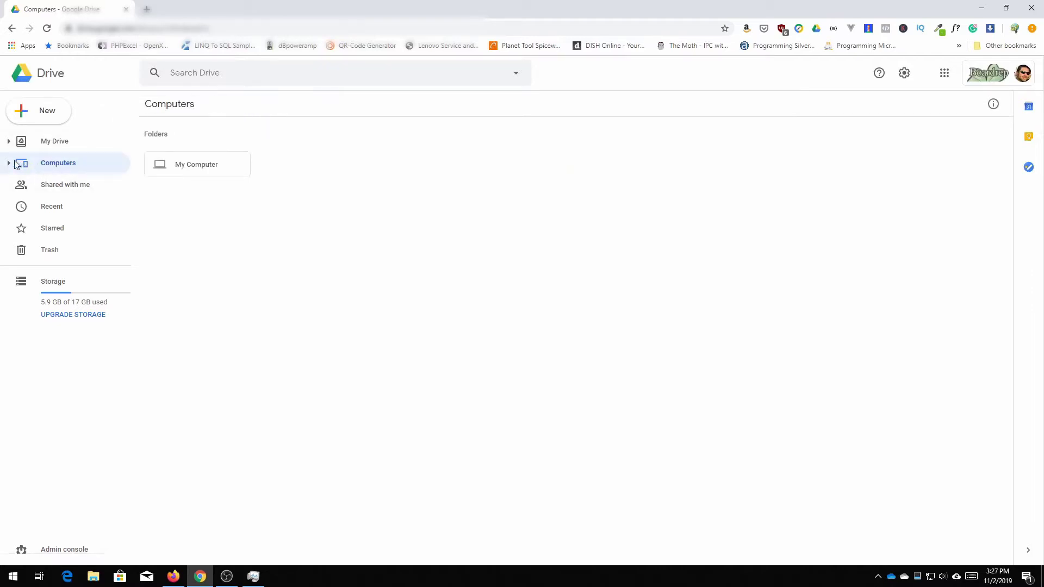
pyautogui.doubleClick(199, 167)
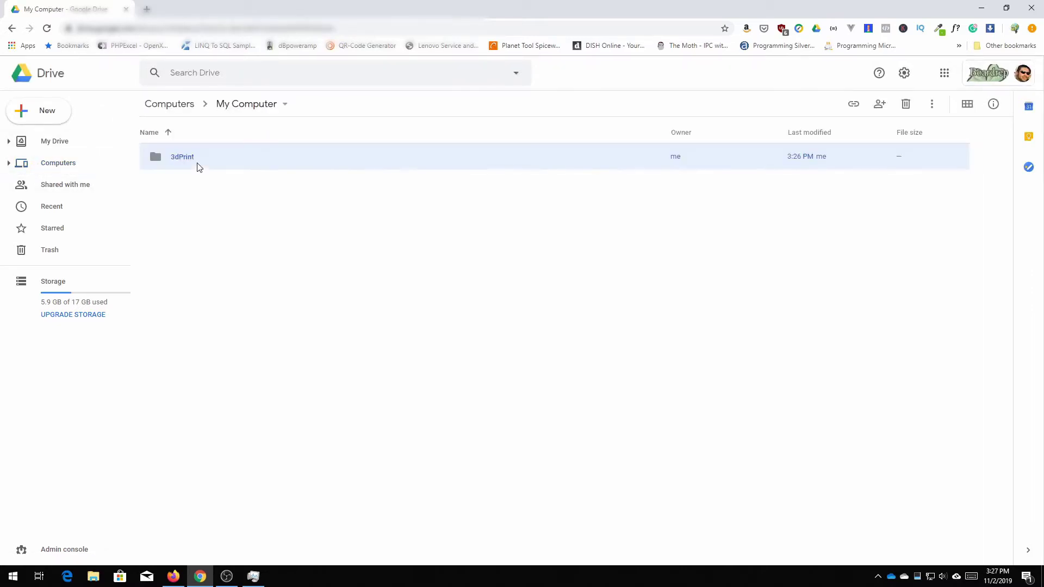
pyautogui.doubleClick(180, 161)
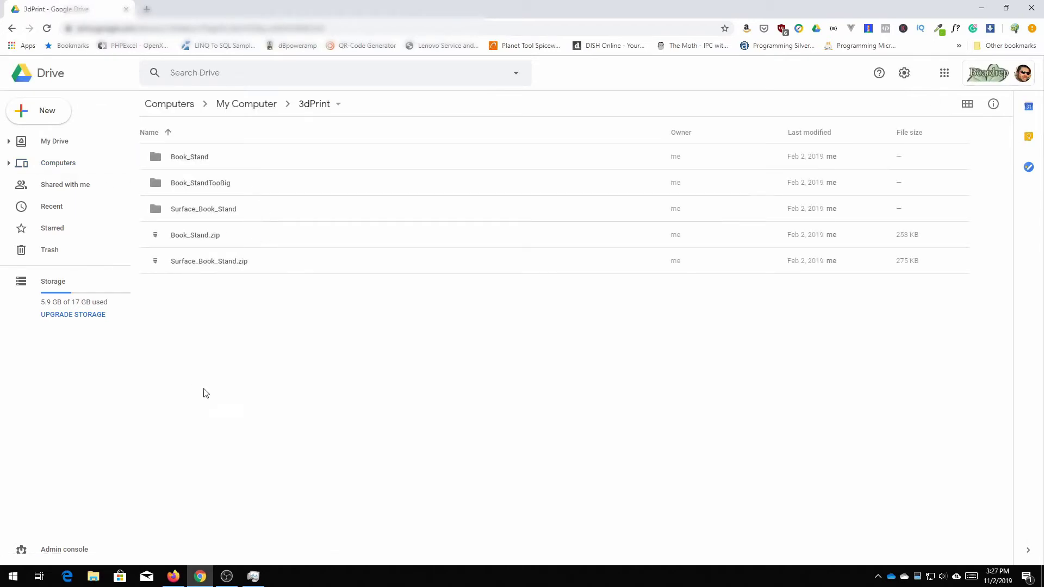